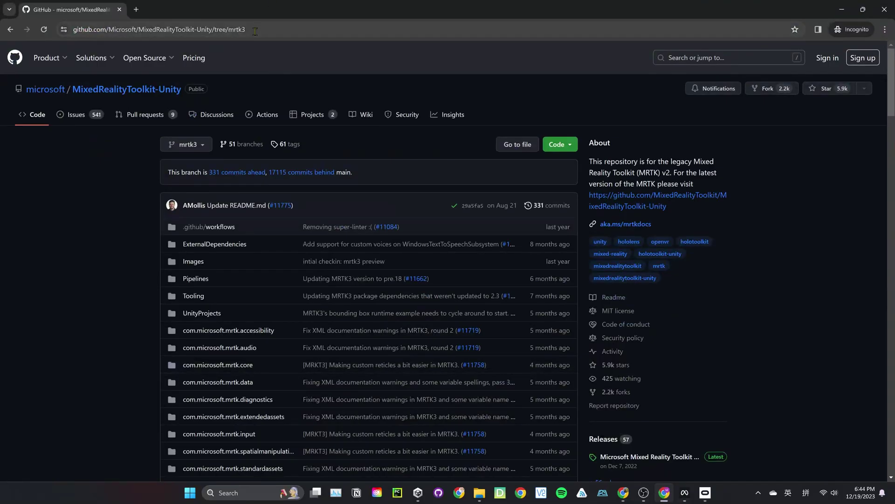
- Get the MixedRealityToolkit-Unity mrtk3 branch ZIP from GitHub and unpack it in Downloads
{"action": "left_click", "coordinate": [264, 29]}
{"action": "left_click", "coordinate": [364, 92]}
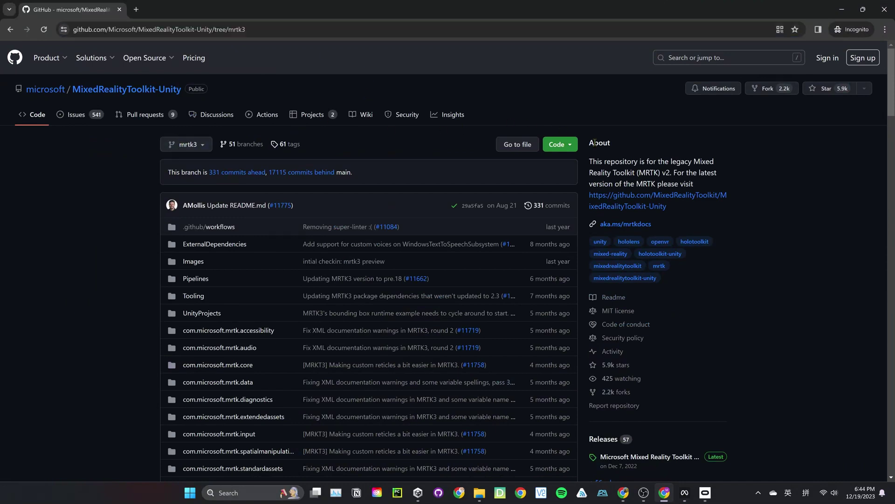
{"action": "left_click", "coordinate": [560, 144]}
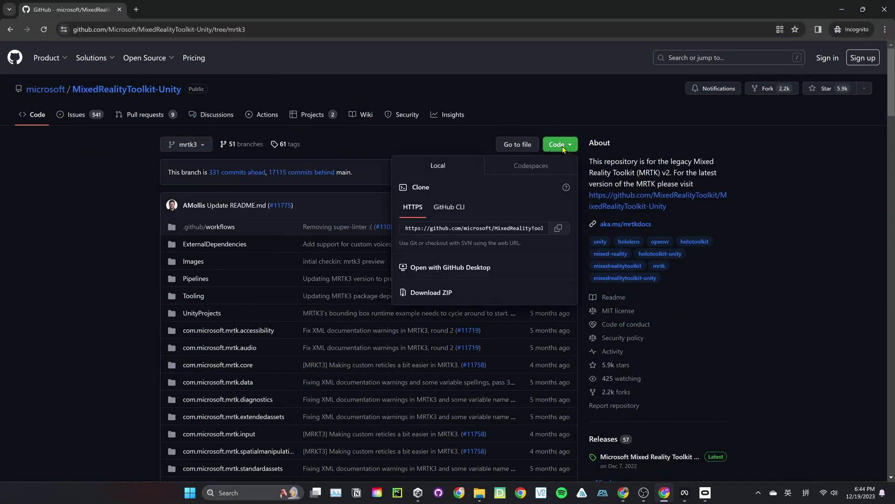
{"action": "left_click", "coordinate": [470, 293]}
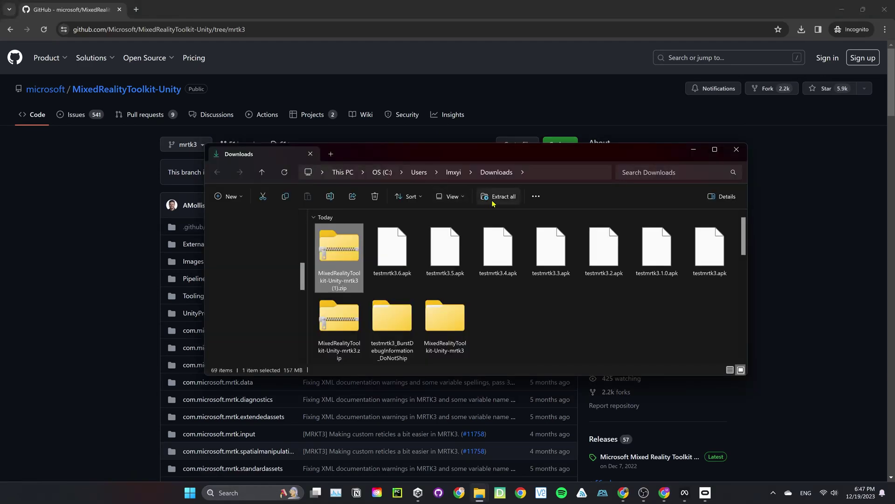
{"action": "left_click", "coordinate": [494, 197]}
{"action": "left_click", "coordinate": [521, 340]}
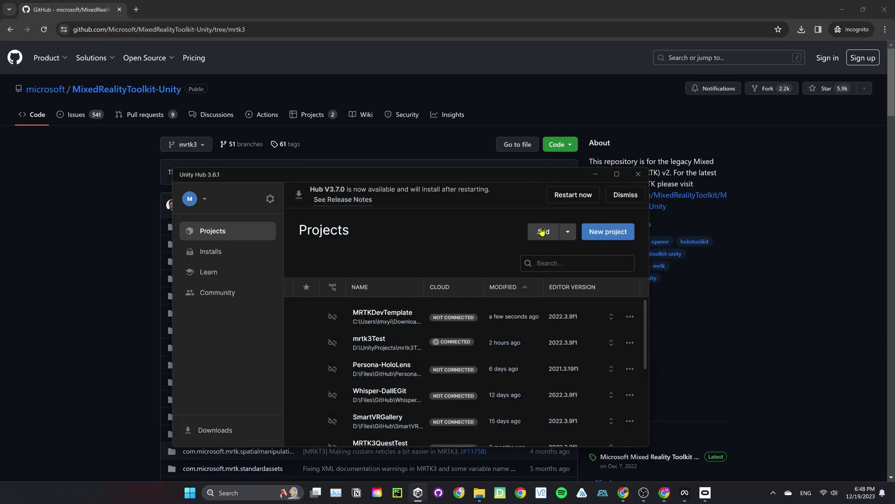
- Add MRTKDevTemplate from MixedRealityToolkit-Unity-mrtk3/UnityProjects to Unity Hub's project list
{"action": "left_click", "coordinate": [540, 231]}
{"action": "double_click", "coordinate": [368, 252]}
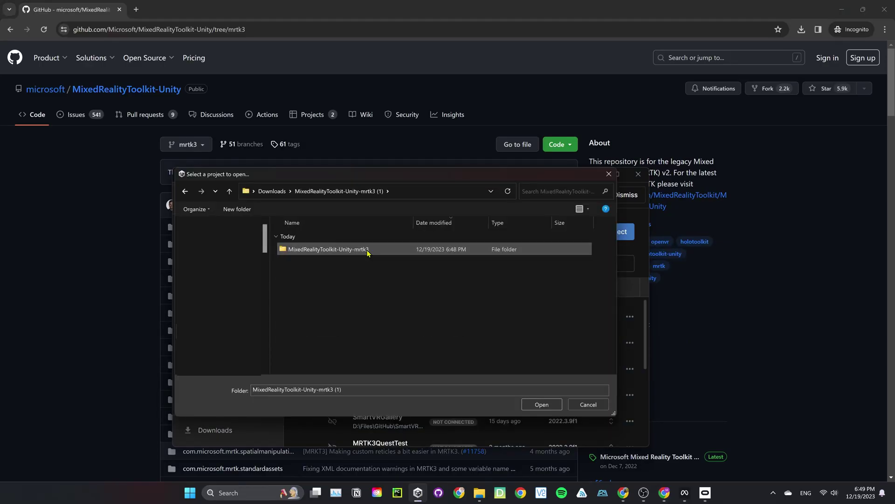
{"action": "double_click", "coordinate": [367, 252]}
{"action": "scroll", "coordinate": [359, 280], "scroll_direction": "down", "scroll_amount": 5}
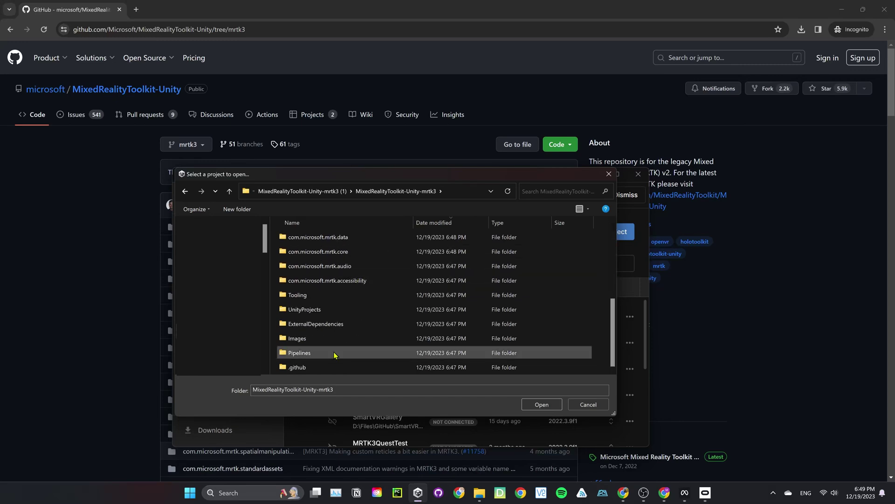
{"action": "double_click", "coordinate": [326, 310]}
{"action": "double_click", "coordinate": [328, 251]}
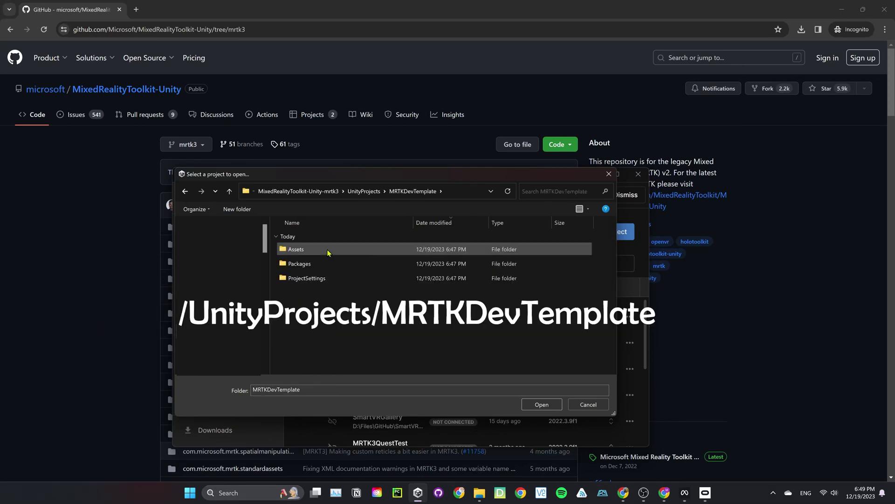
{"action": "left_click", "coordinate": [544, 405]}
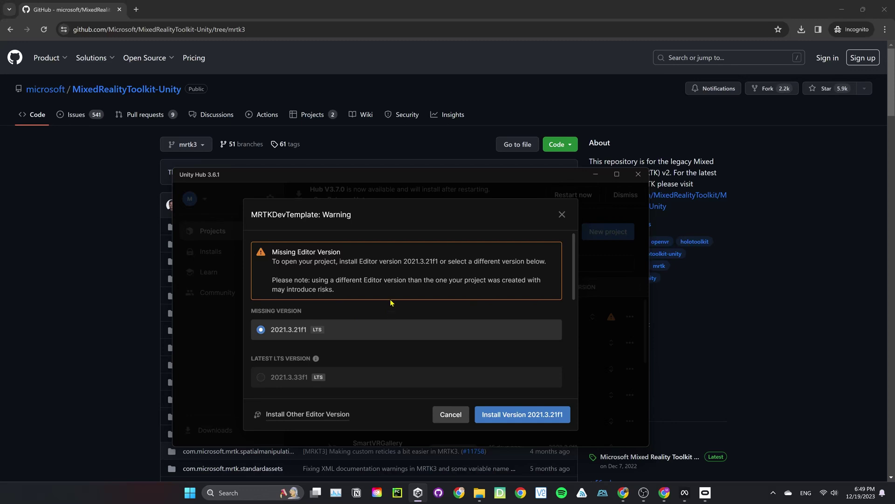
- Open MRTKDevTemplate for Android with editor 2022.3.9f1, accepting the version change
{"action": "scroll", "coordinate": [391, 302], "scroll_direction": "down", "scroll_amount": 2}
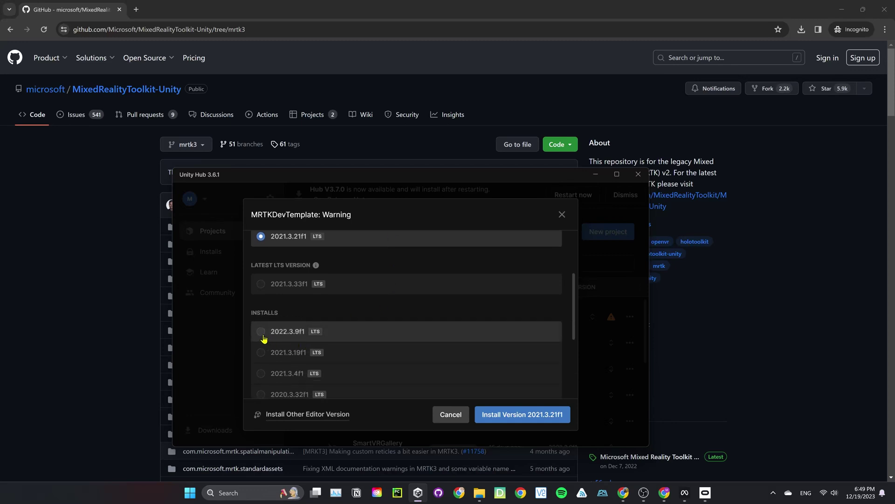
{"action": "left_click", "coordinate": [261, 332]}
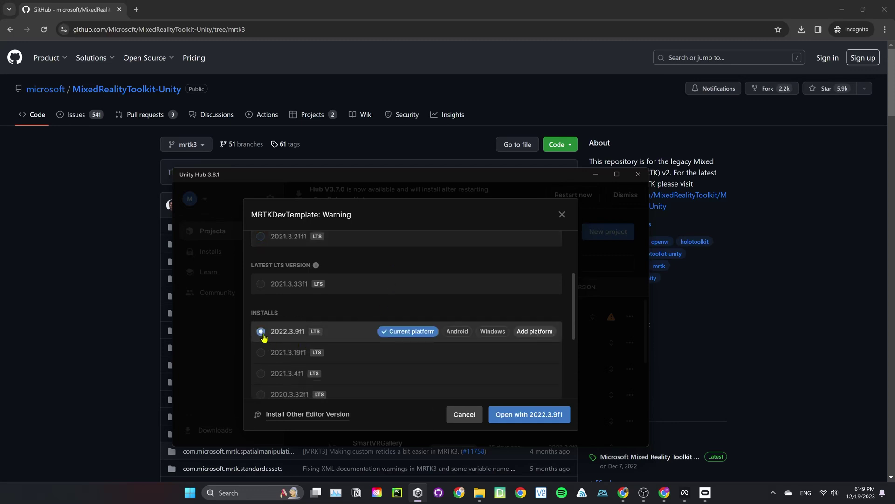
{"action": "left_click", "coordinate": [456, 332]}
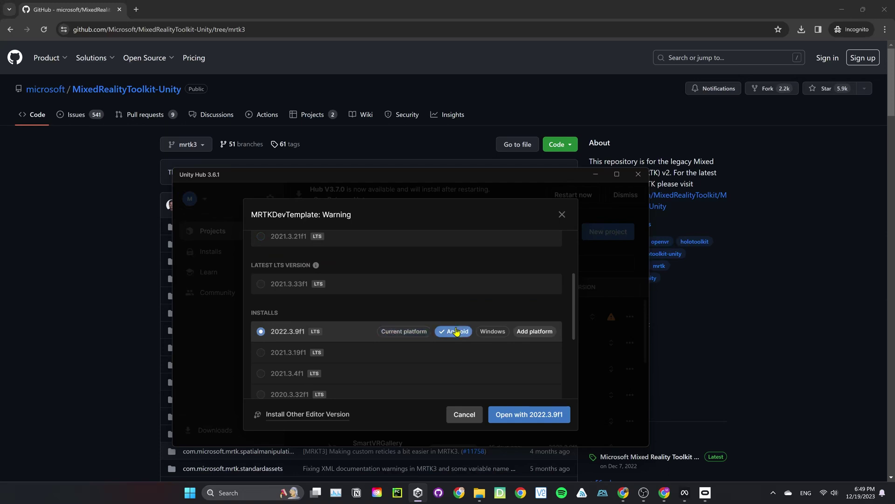
{"action": "left_click", "coordinate": [531, 417]}
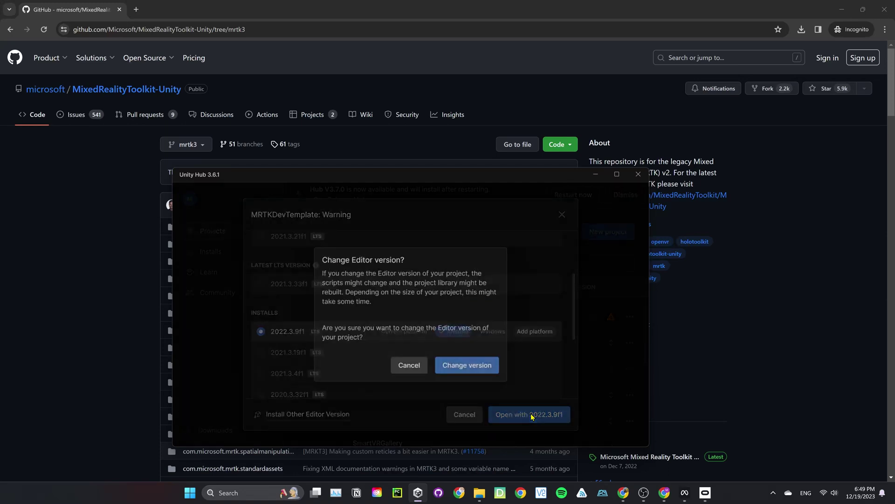
{"action": "left_click", "coordinate": [466, 365]}
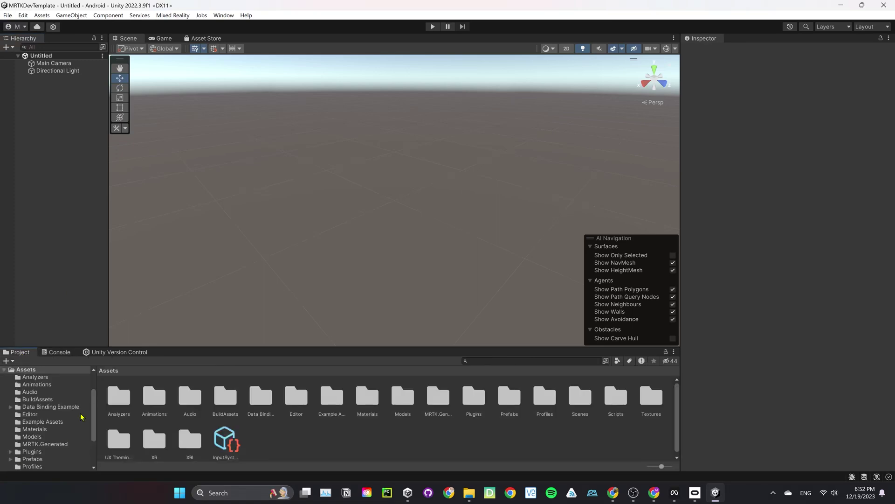
- Search assets for 'hand', open the HandInteractionExamples scene, and import TMP Essential Resources
{"action": "scroll", "coordinate": [42, 435], "scroll_direction": "down", "scroll_amount": 2}
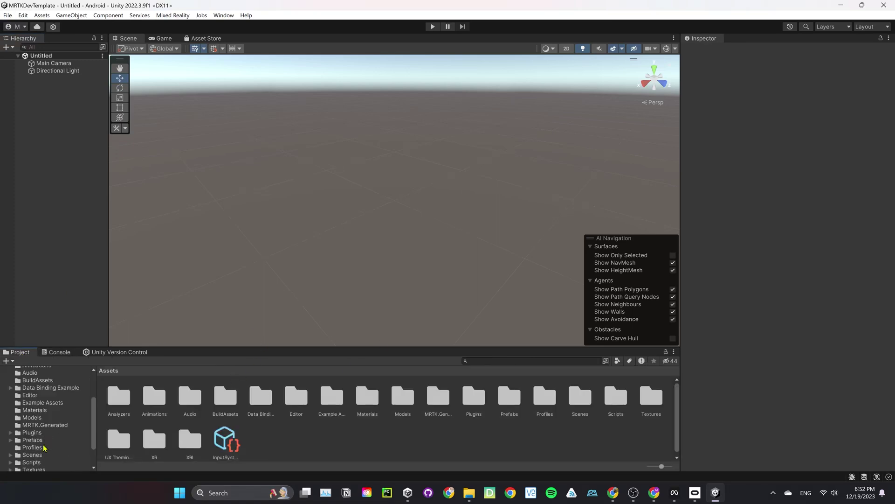
{"action": "left_click", "coordinate": [41, 455]}
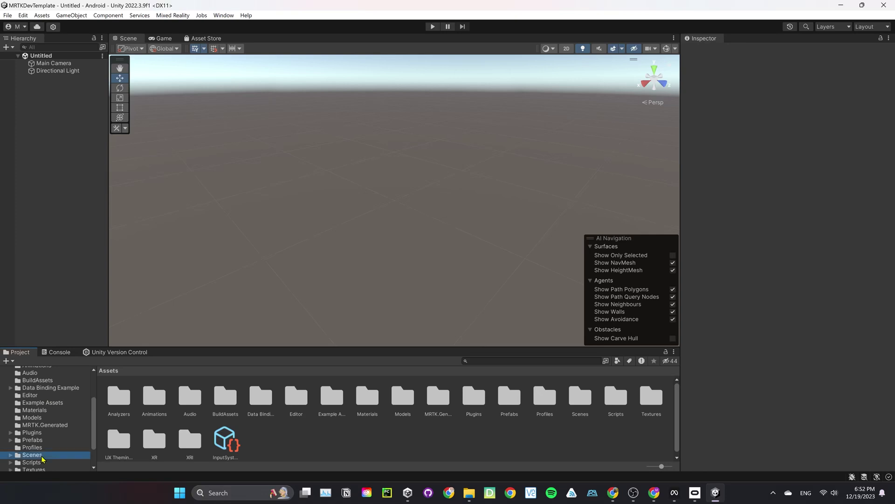
{"action": "left_click", "coordinate": [529, 361]}
{"action": "type", "text": "hand"}
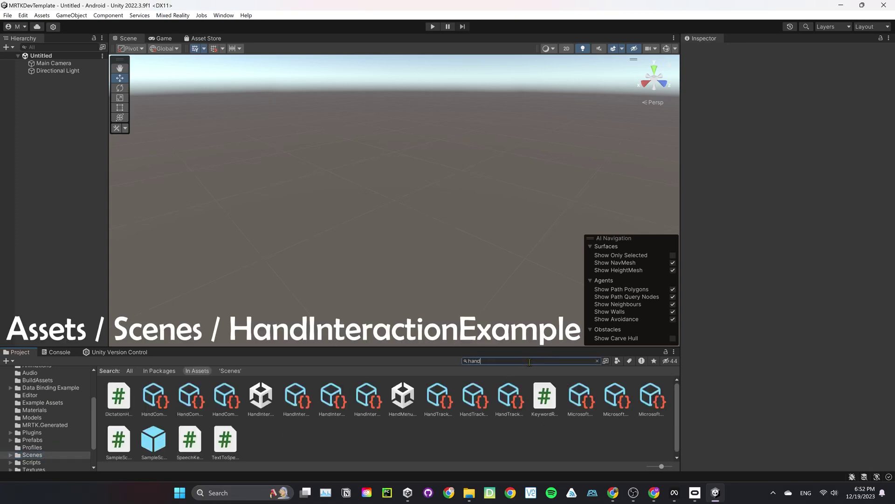
{"action": "left_click", "coordinate": [265, 400]}
{"action": "double_click", "coordinate": [264, 400]}
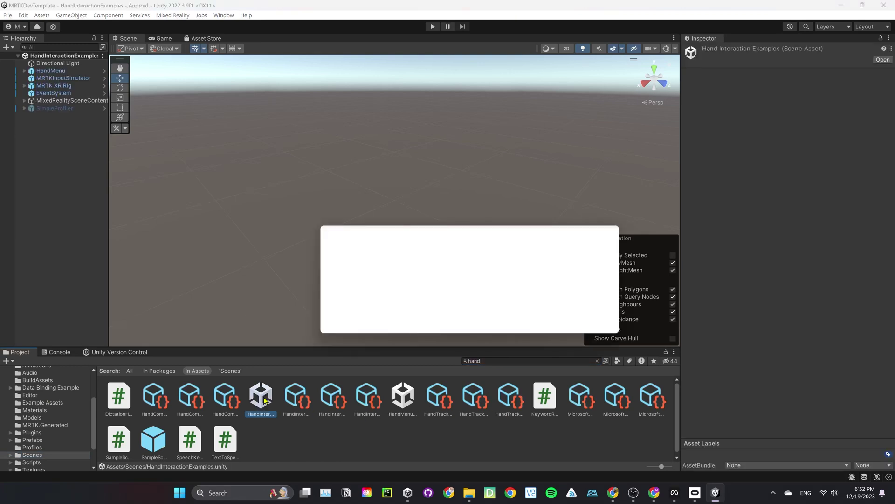
{"action": "left_click", "coordinate": [552, 274]}
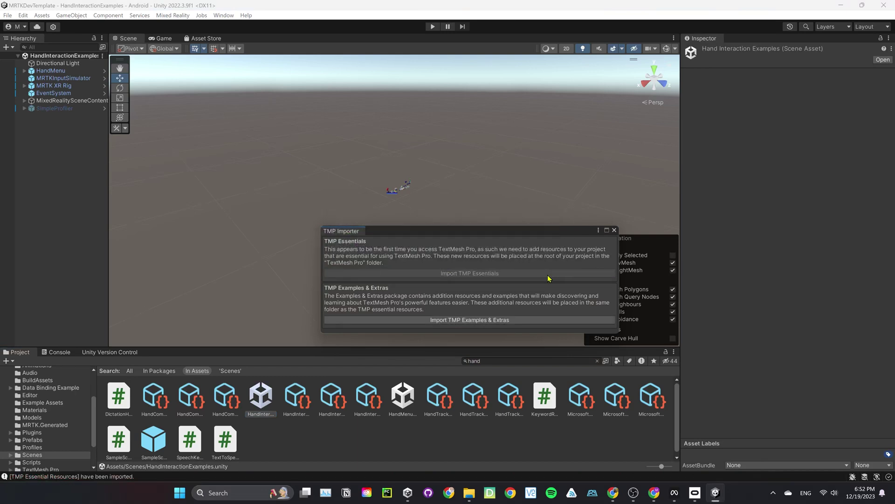
- Close the TMP Importer, then frame MixedRealitySceneContent and orbit, zoom and pan to all example objects
{"action": "left_click", "coordinate": [615, 230]}
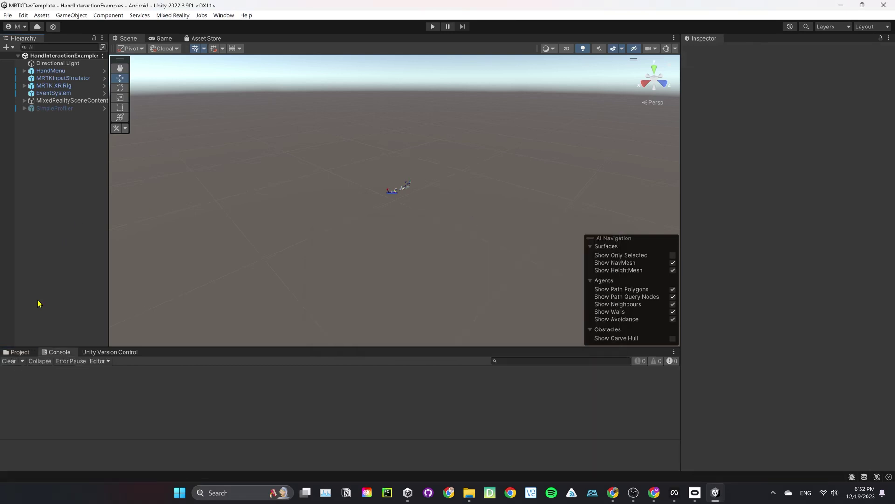
{"action": "left_click", "coordinate": [80, 87]}
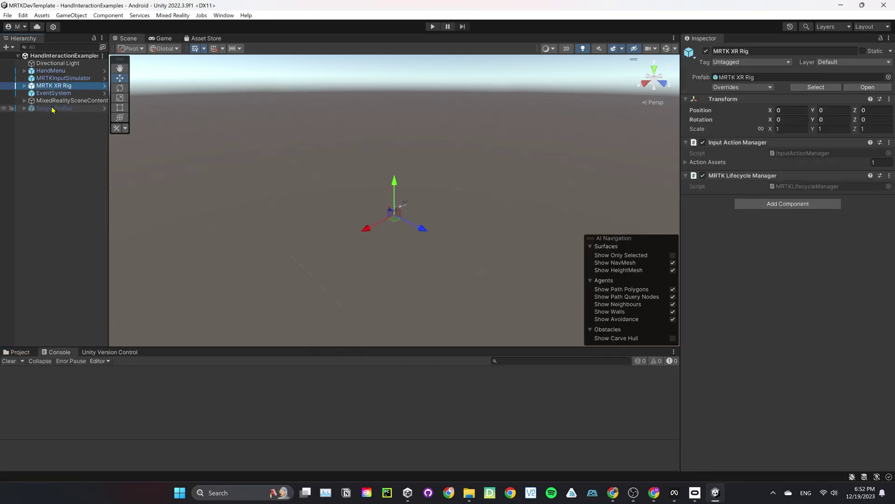
{"action": "double_click", "coordinate": [70, 100]}
{"action": "left_click_drag", "start_coordinate": [406, 279], "coordinate": [343, 224], "text": "alt"}
{"action": "scroll", "coordinate": [343, 224], "scroll_direction": "down", "scroll_amount": 5}
{"action": "left_click_drag", "start_coordinate": [306, 281], "coordinate": [317, 252], "text": "alt"}
{"action": "middle_click_drag", "start_coordinate": [316, 252], "coordinate": [313, 264]}
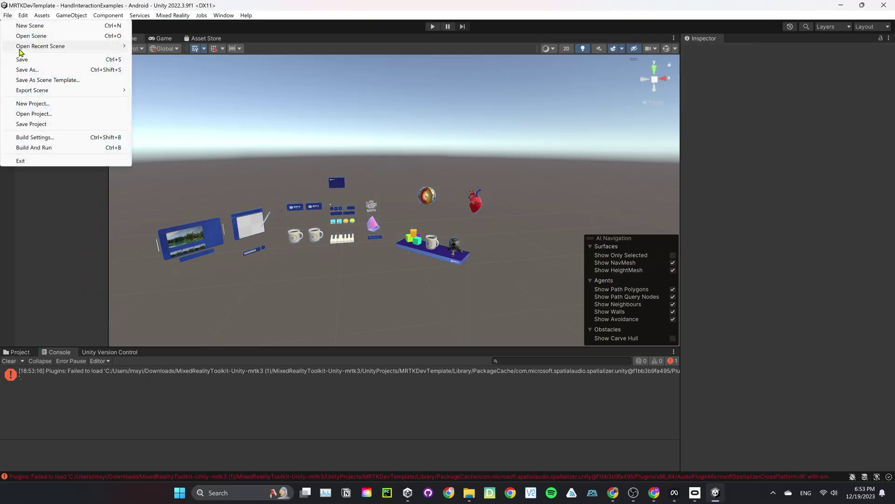
- In XR Plug-in Management, untick Google ARCore for Android and go to the desktop OpenXR page
{"action": "mouse_move", "coordinate": [26, 14]}
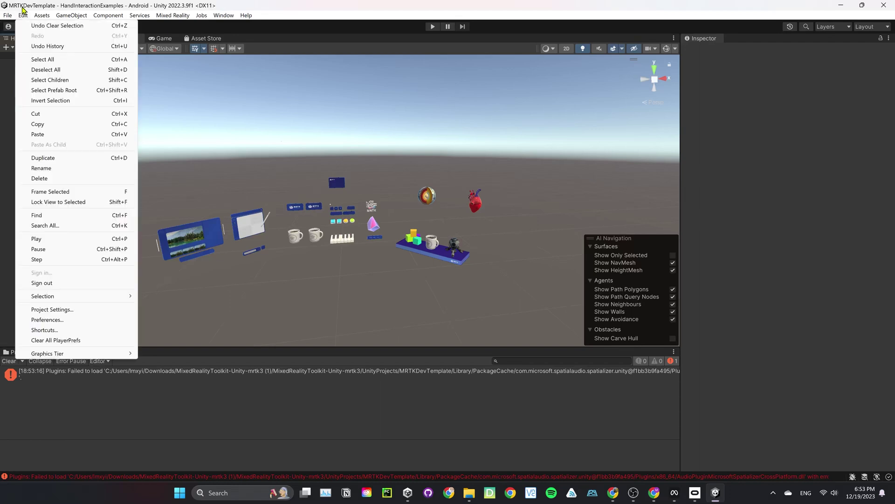
{"action": "left_click", "coordinate": [76, 310]}
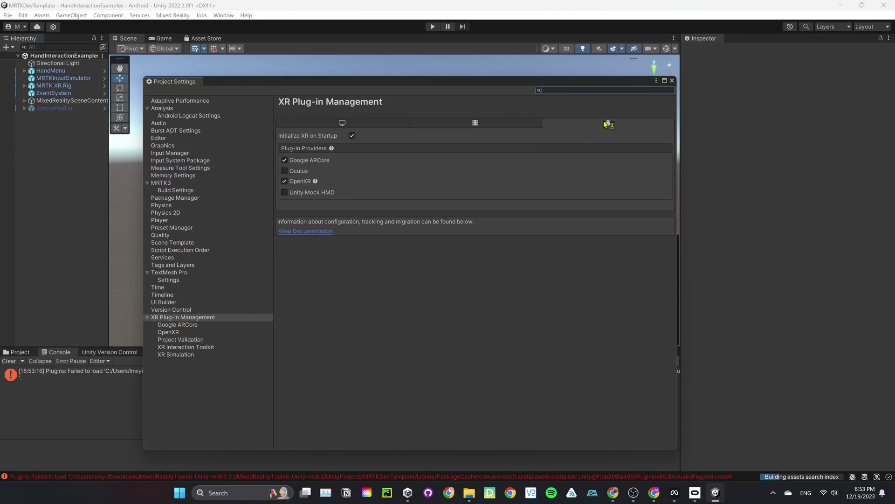
{"action": "left_click", "coordinate": [285, 160]}
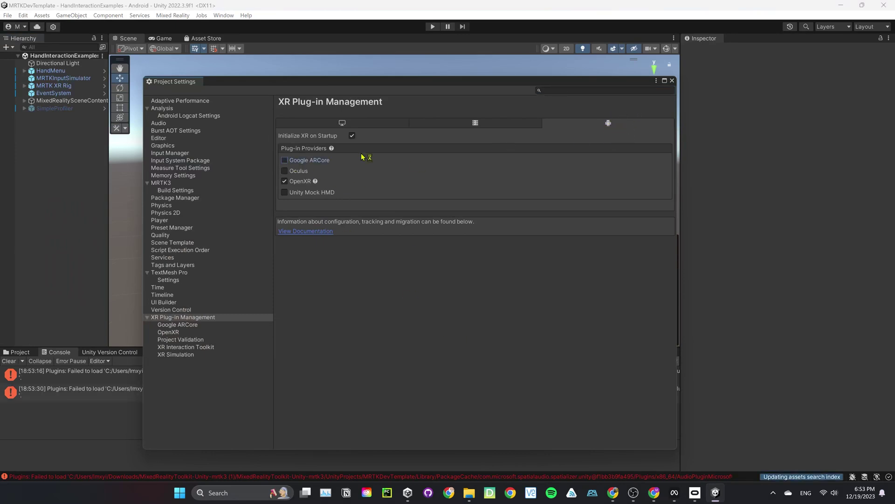
{"action": "left_click", "coordinate": [362, 126]}
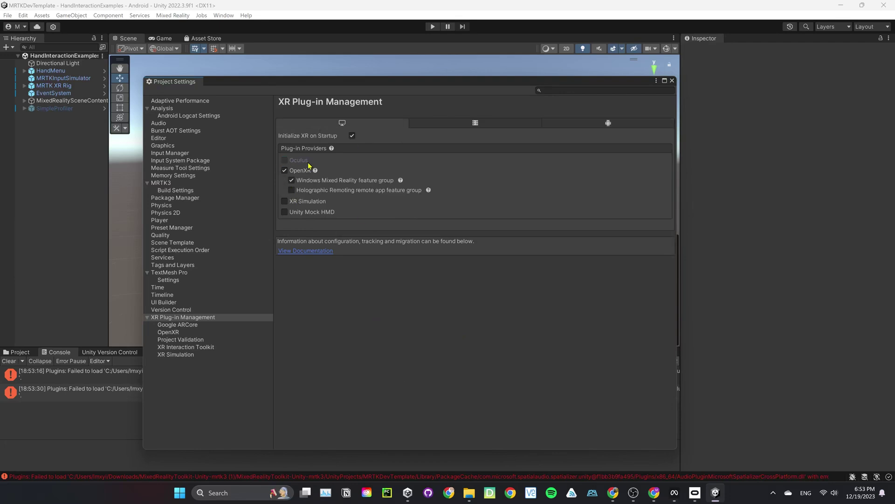
{"action": "left_click", "coordinate": [191, 333]}
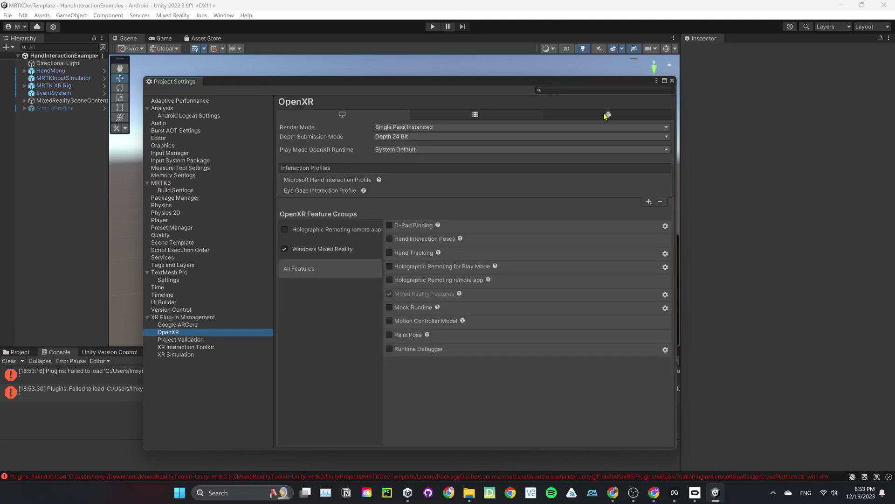
- On the Android OpenXR tab, set Depth Submission Mode to Depth 16 Bit and enable Hand Tracking
{"action": "left_click", "coordinate": [607, 115]}
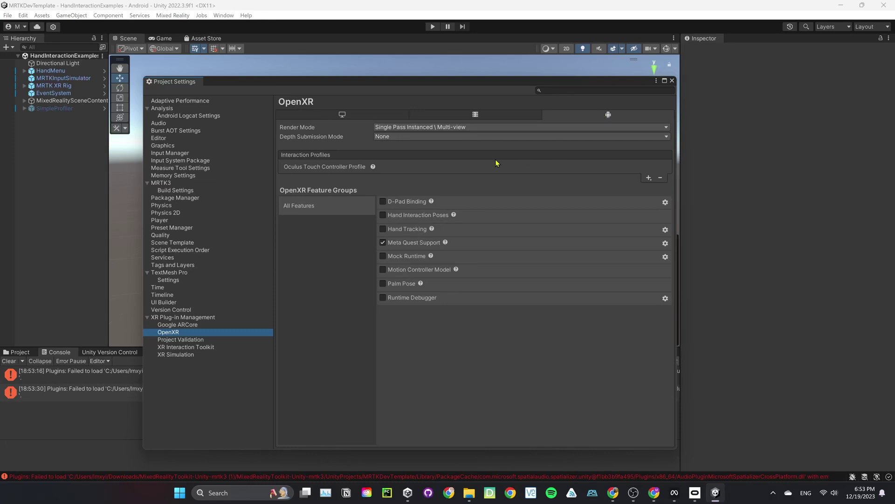
{"action": "left_click", "coordinate": [460, 137]}
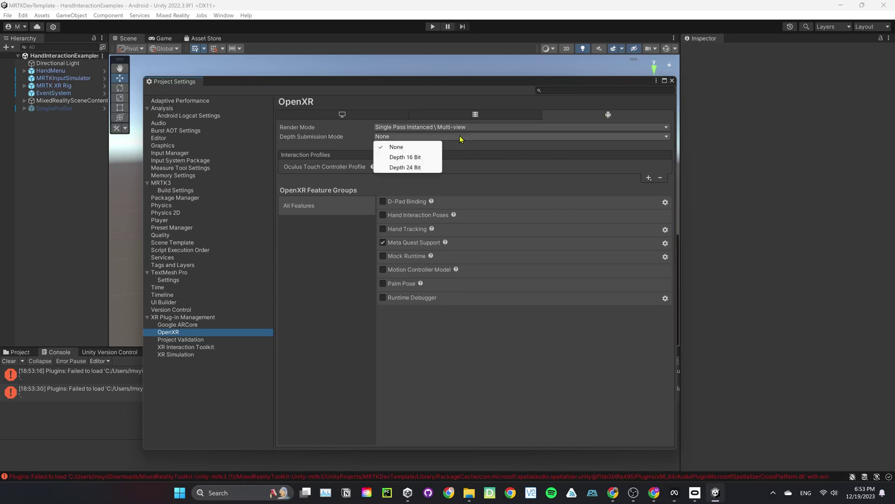
{"action": "left_click", "coordinate": [438, 159]}
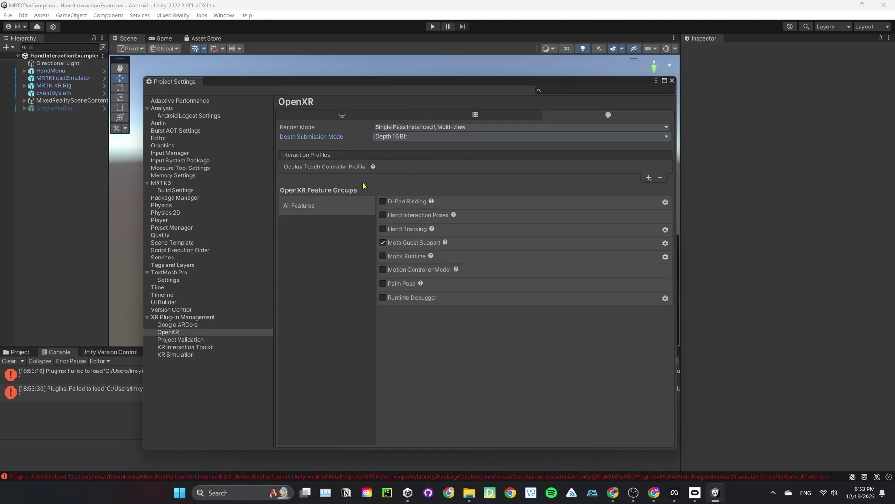
{"action": "left_click", "coordinate": [383, 229]}
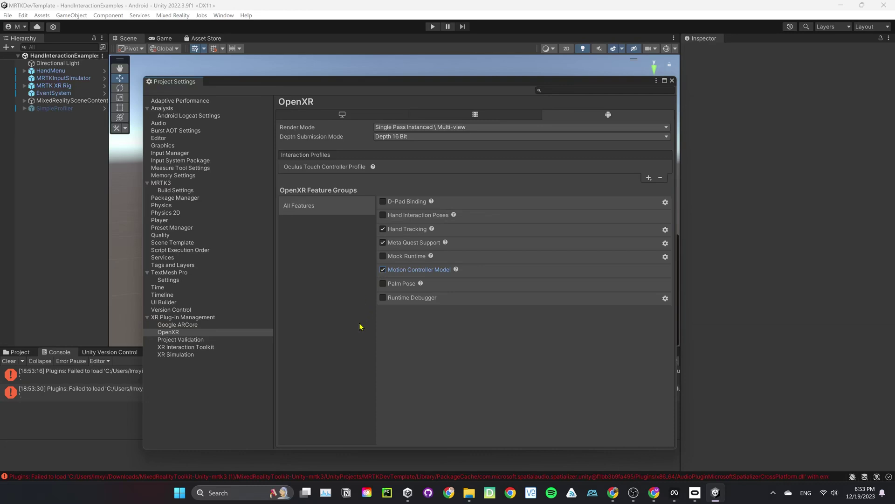
- Add Meta Quest Touch Pro, Oculus Touch and Hand Interaction profiles to desktop OpenXR
{"action": "left_click", "coordinate": [349, 116]}
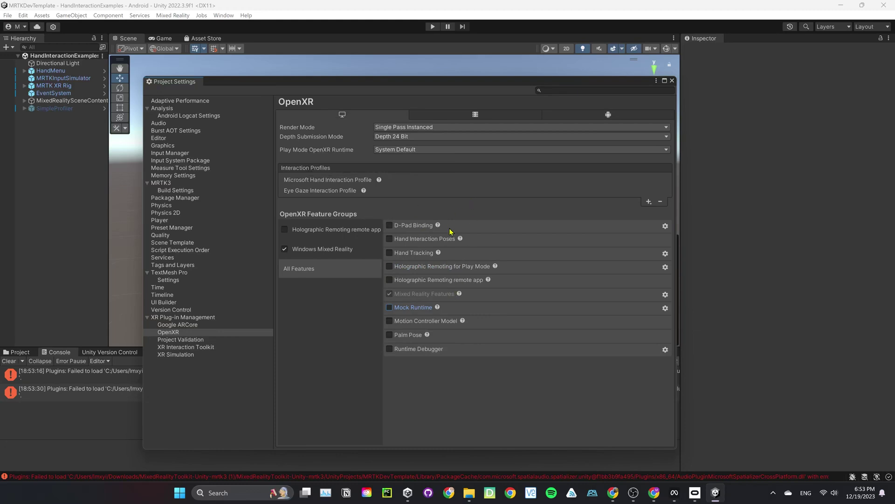
{"action": "left_click", "coordinate": [649, 202]}
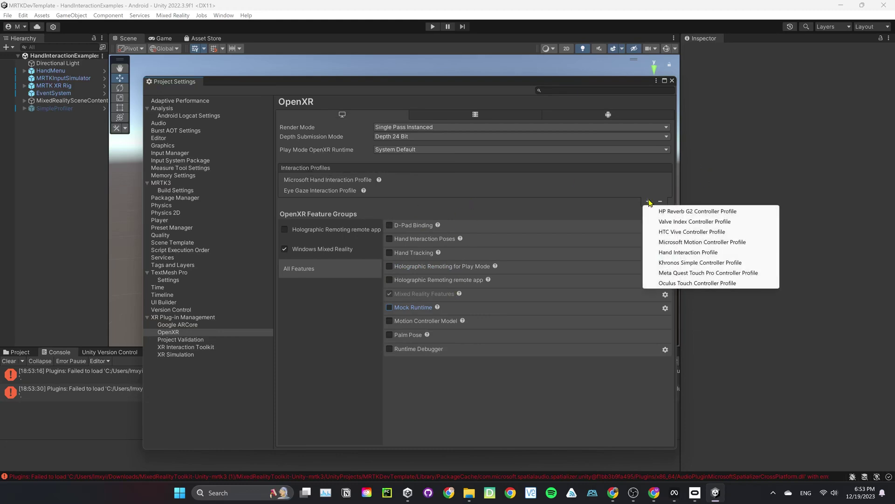
{"action": "left_click", "coordinate": [670, 273]}
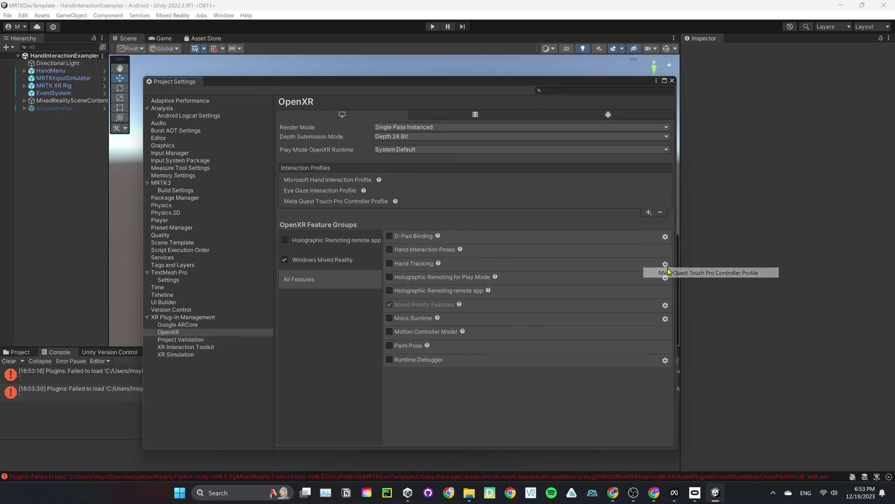
{"action": "left_click", "coordinate": [649, 212]}
{"action": "left_click", "coordinate": [670, 283]}
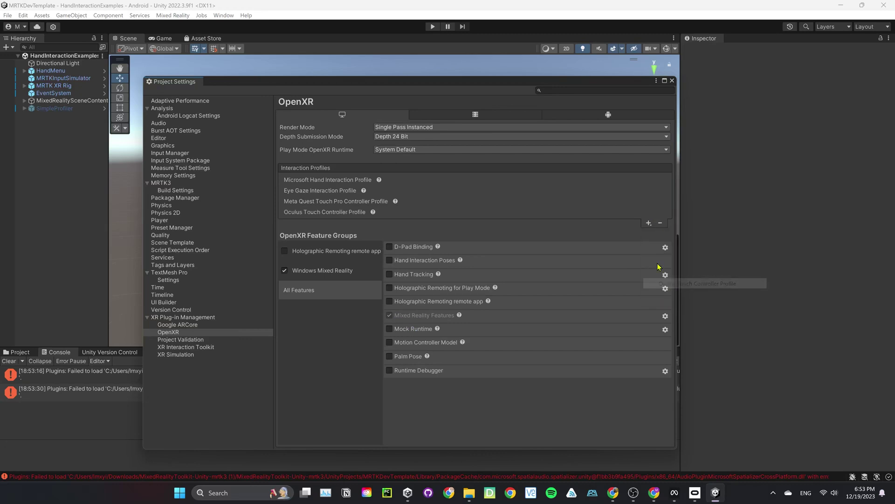
{"action": "left_click", "coordinate": [649, 223]}
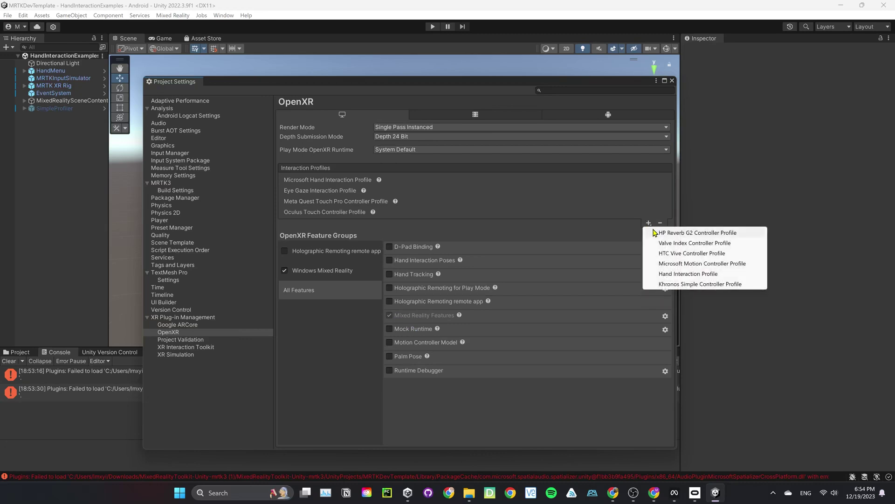
{"action": "left_click", "coordinate": [675, 275]}
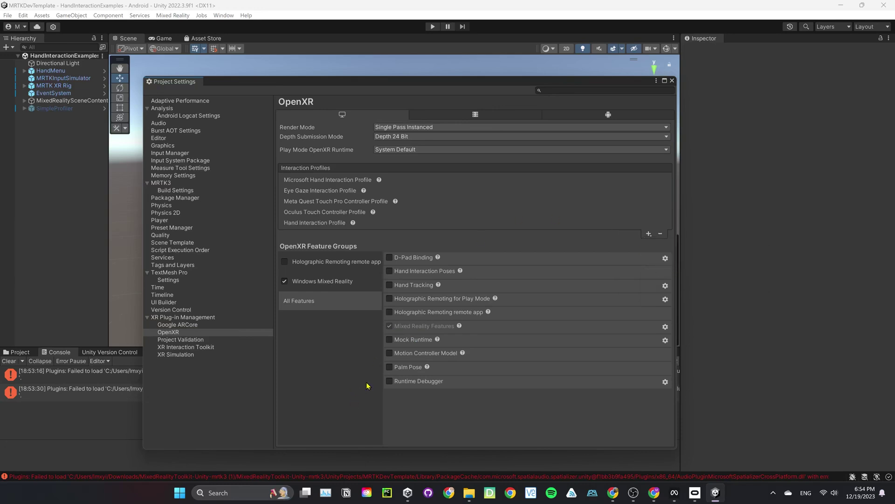
- Enable desktop Hand Tracking and Motion Controller Model, close Project Settings, and clear the Console
{"action": "left_click", "coordinate": [389, 285]}
{"action": "left_click", "coordinate": [389, 353]}
{"action": "left_click", "coordinate": [672, 81]}
{"action": "left_click", "coordinate": [8, 361]}
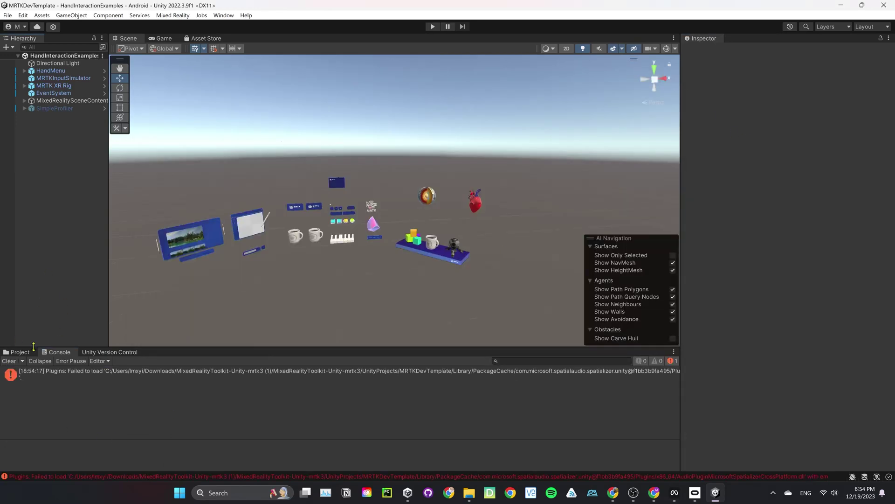
- Bring up the Oculus app and go to its Devices page
{"action": "left_click", "coordinate": [9, 362]}
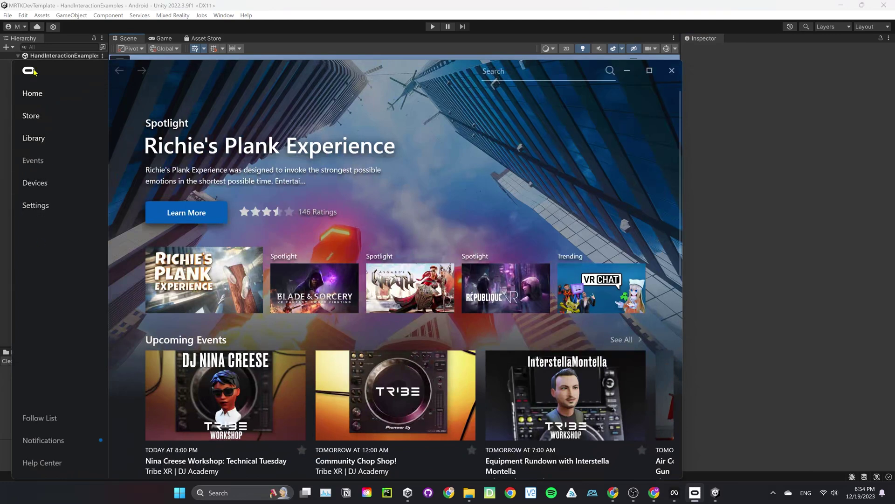
{"action": "left_click", "coordinate": [50, 184]}
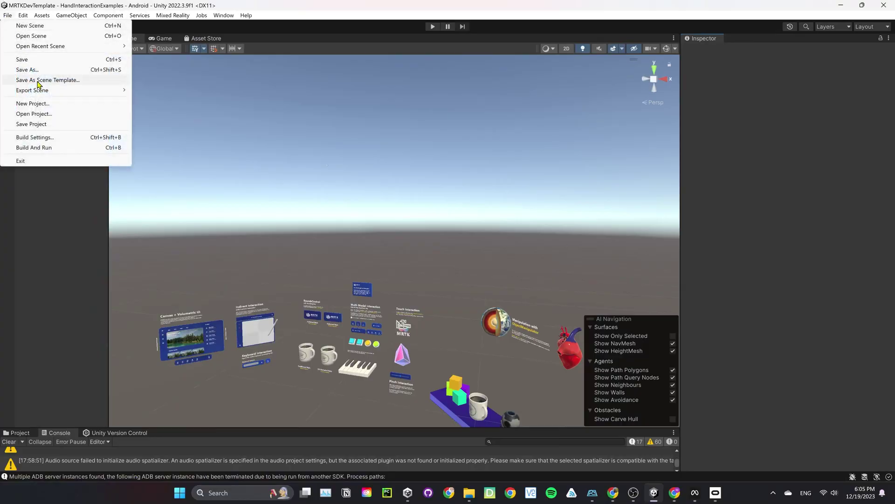
- Build the Android project to testmrtk3.1.0.apk in the Downloads folder
{"action": "left_click", "coordinate": [40, 137]}
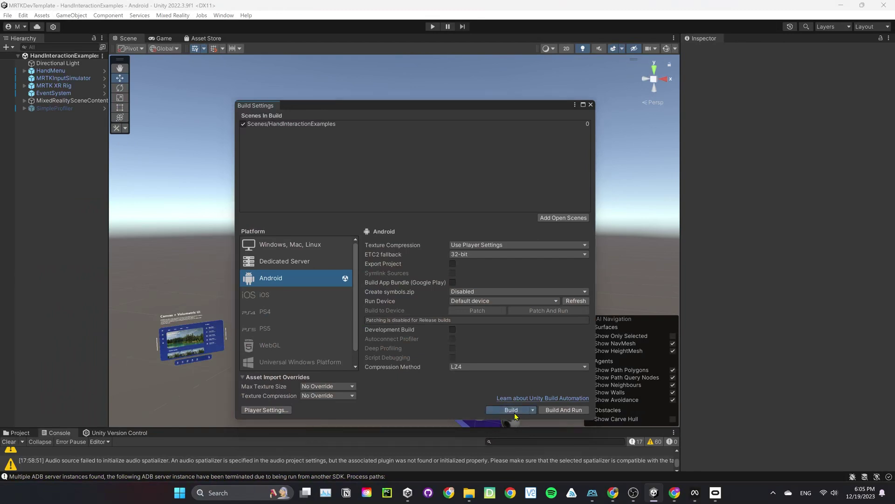
{"action": "left_click", "coordinate": [513, 410]}
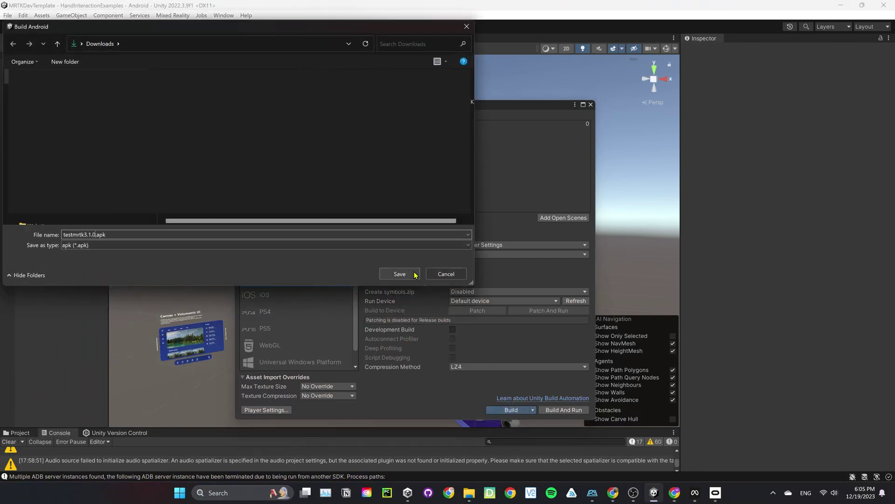
{"action": "left_click", "coordinate": [414, 274]}
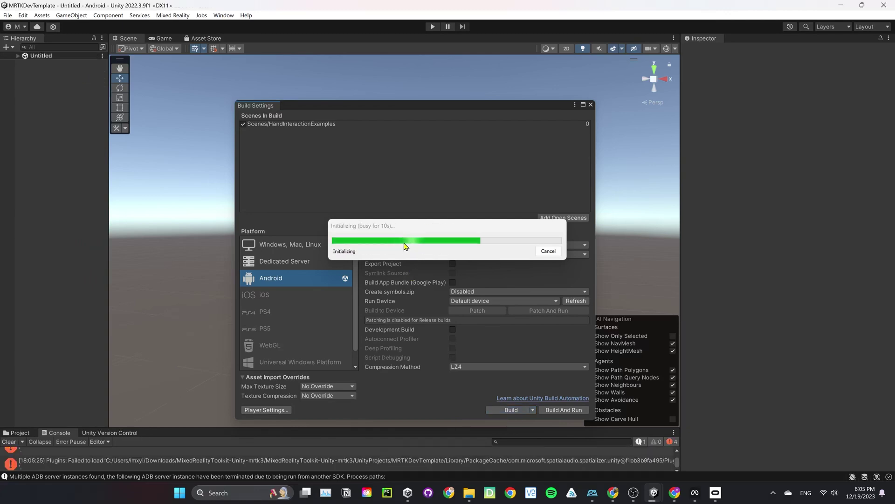
- In Meta Quest Developer Hub, uninstall the old MRTK3 sample and the other installed app from the Meta Quest Pro
{"action": "left_click", "coordinate": [695, 494]}
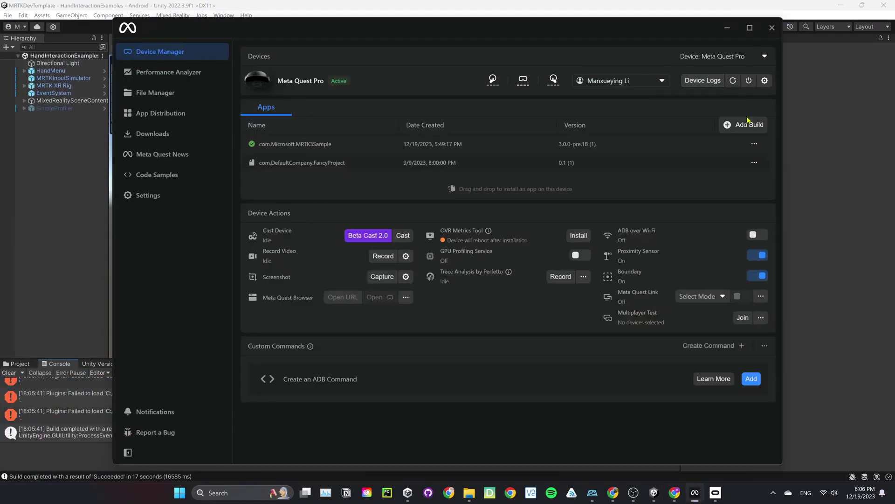
{"action": "left_click", "coordinate": [754, 145]}
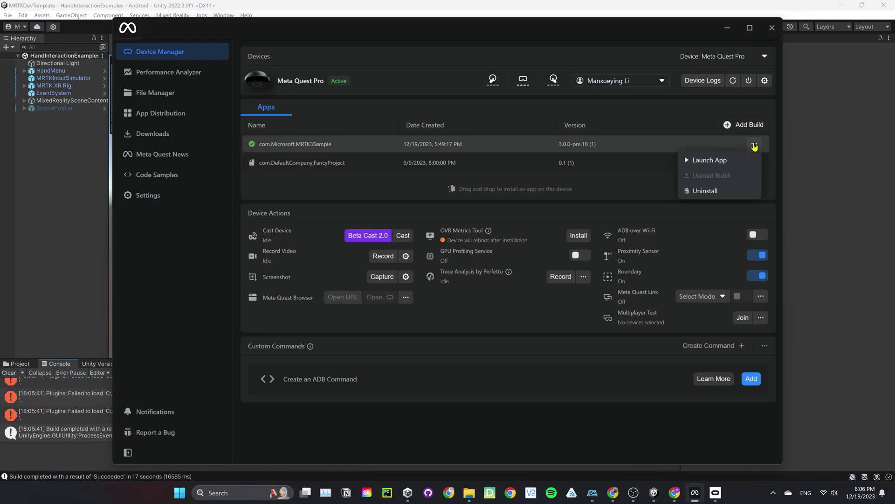
{"action": "left_click", "coordinate": [727, 192]}
{"action": "left_click", "coordinate": [755, 144]}
{"action": "left_click", "coordinate": [735, 191]}
- Add the newly built testmrtk3.1.0.apk as a build to install it on the headset
{"action": "left_click", "coordinate": [730, 125]}
{"action": "left_click", "coordinate": [249, 99]}
{"action": "left_click", "coordinate": [481, 253]}
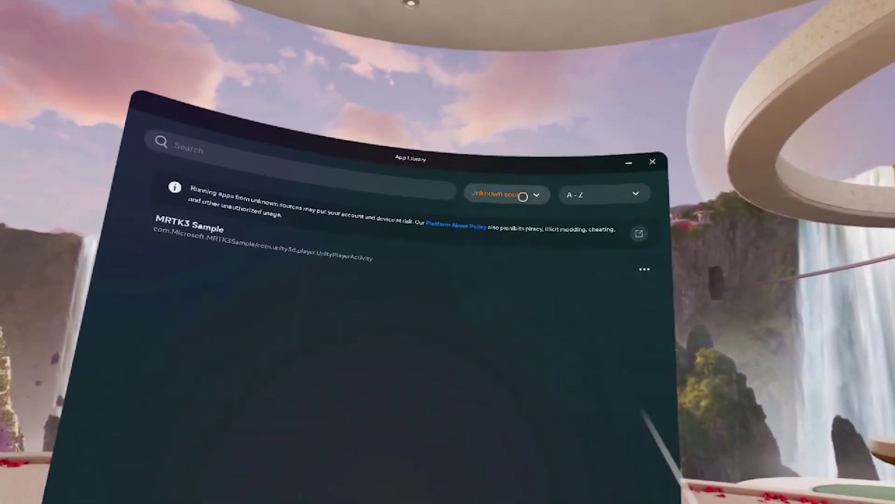
- Filter the App Library to Unknown sources and launch MRTK3 Sample
{"action": "left_click", "coordinate": [523, 197]}
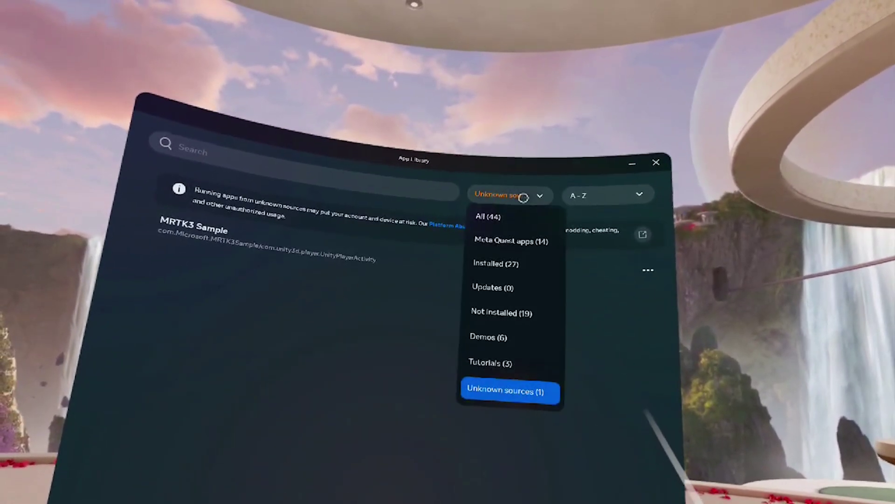
{"action": "left_click", "coordinate": [496, 392]}
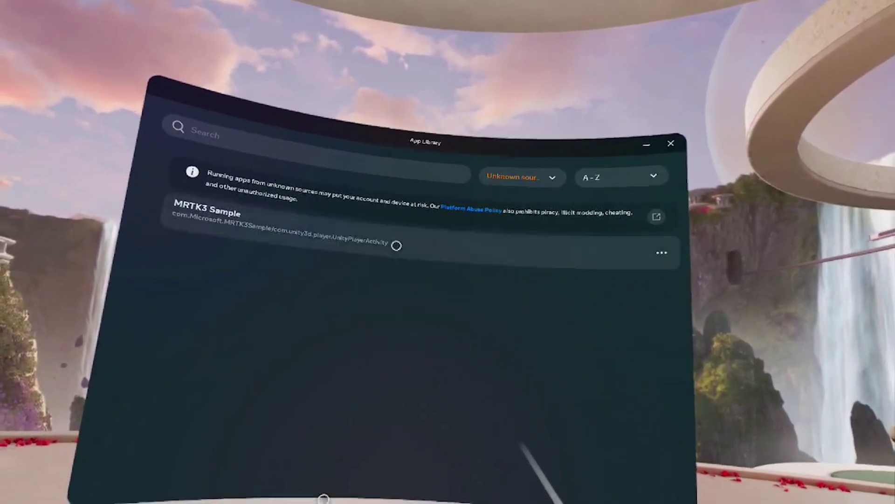